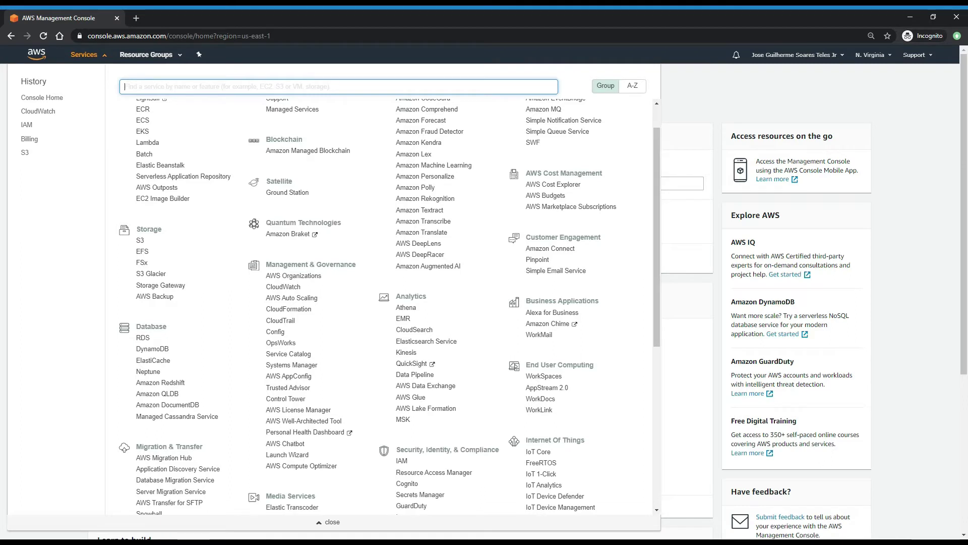
# Step: Open the CloudWatch console and go to its billing alarms
pyautogui.click(295, 289)
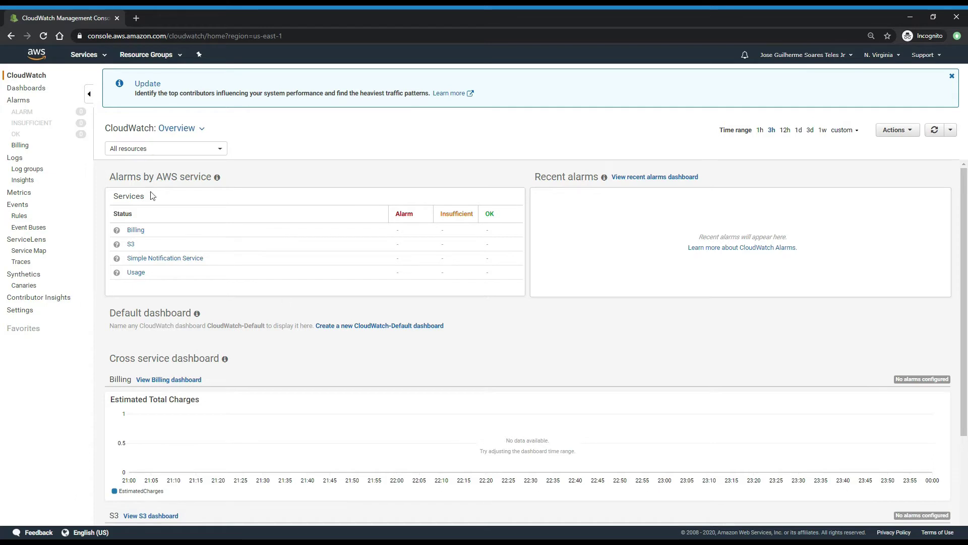
pyautogui.click(19, 147)
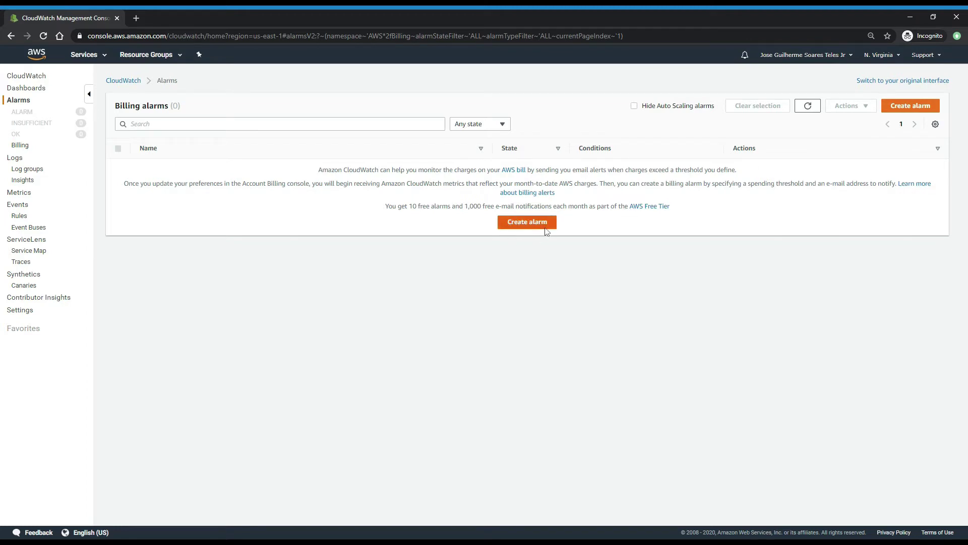
pyautogui.click(911, 106)
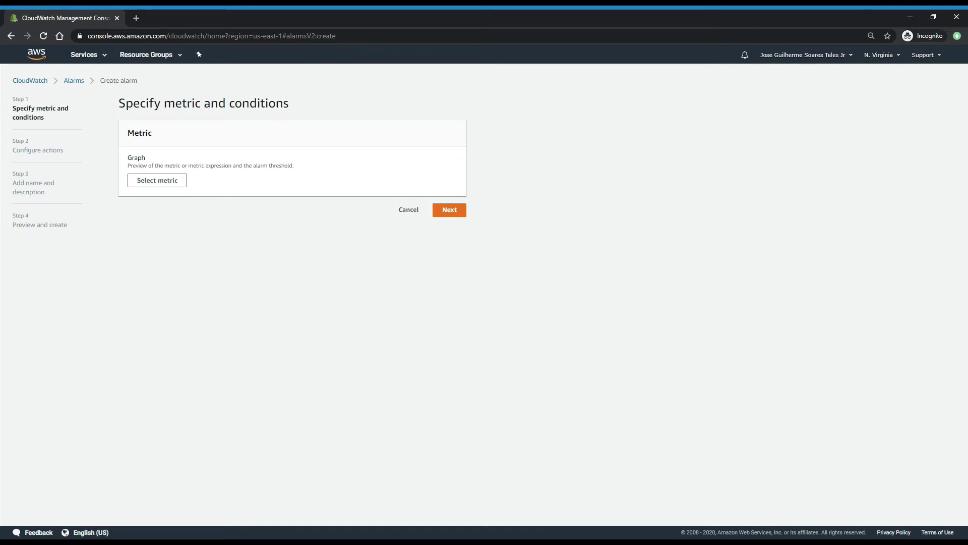
pyautogui.click(415, 218)
pyautogui.click(19, 148)
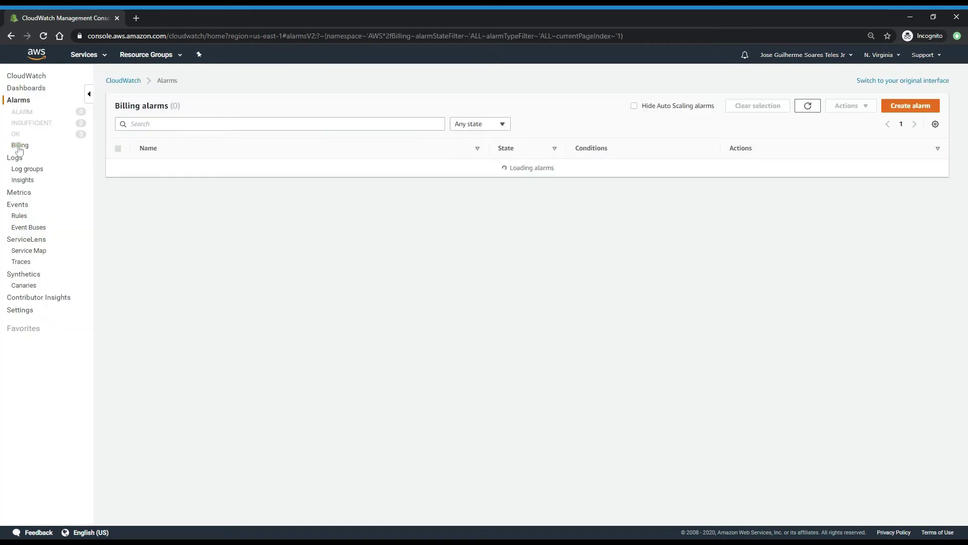
# Step: Start a billing alarm on EstimatedCharges and set its static threshold to greater than 10 USD
pyautogui.click(504, 221)
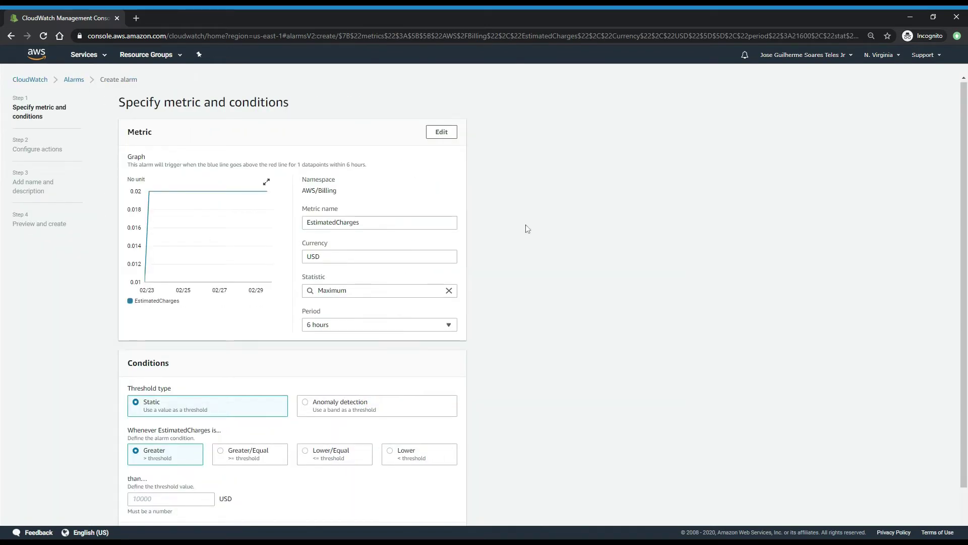
pyautogui.scroll(-1, 526, 225)
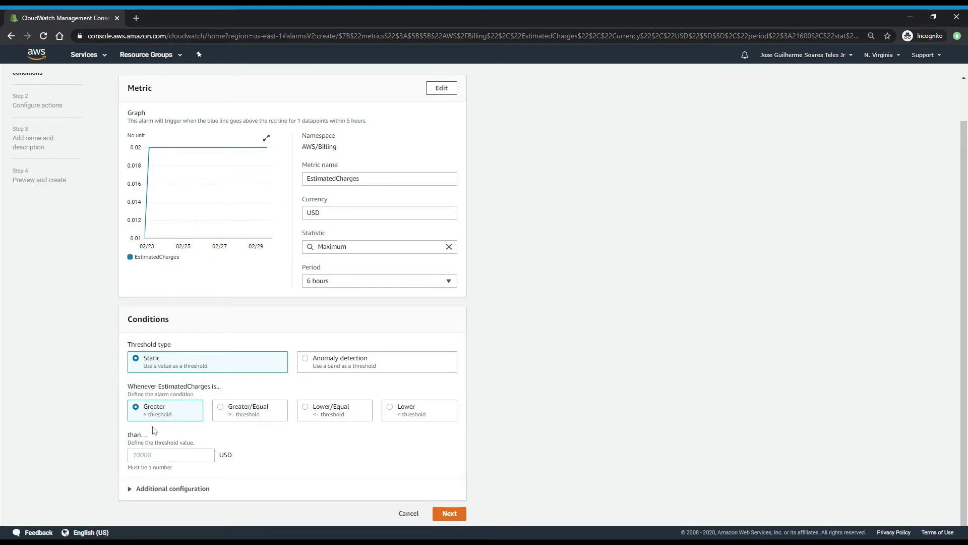
pyautogui.click(205, 454)
pyautogui.write('10')
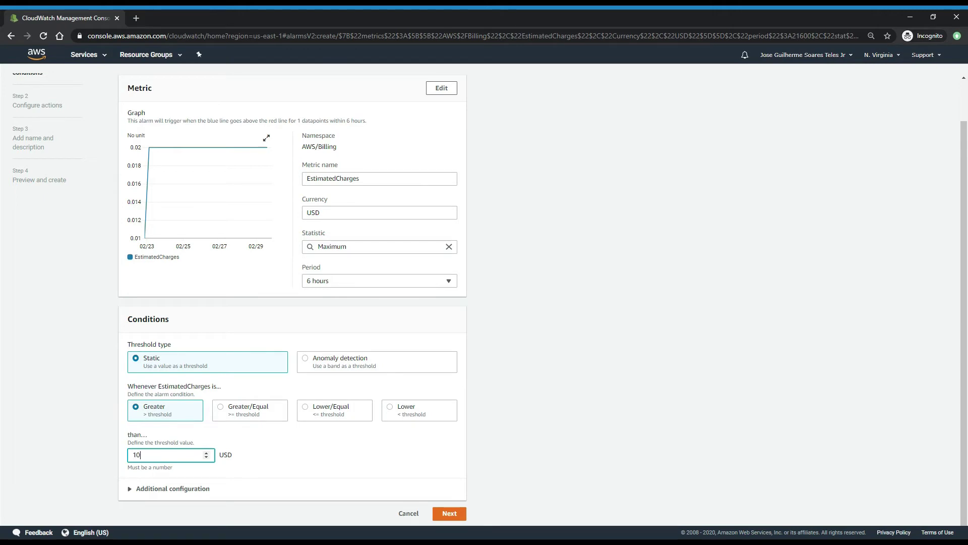
pyautogui.click(96, 452)
# Step: Expand the additional configuration to review datapoints and missing data treatment, and continue to the alarm's actions
pyautogui.click(174, 489)
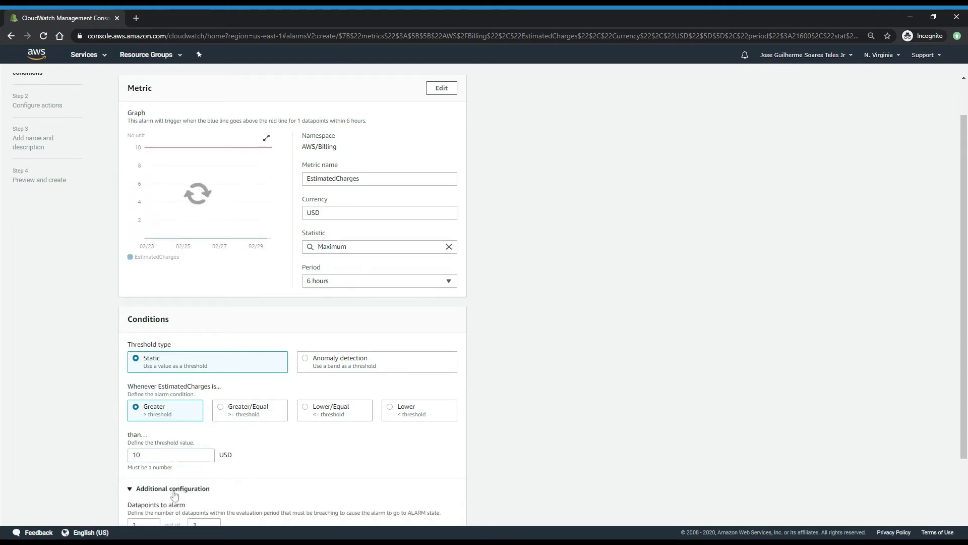
pyautogui.scroll(-2, 104, 439)
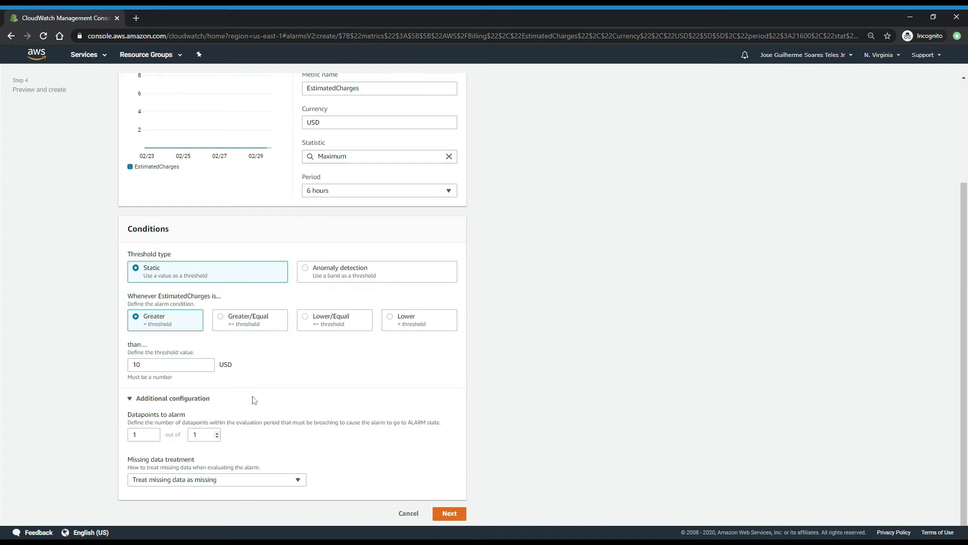
pyautogui.scroll(1, 277, 368)
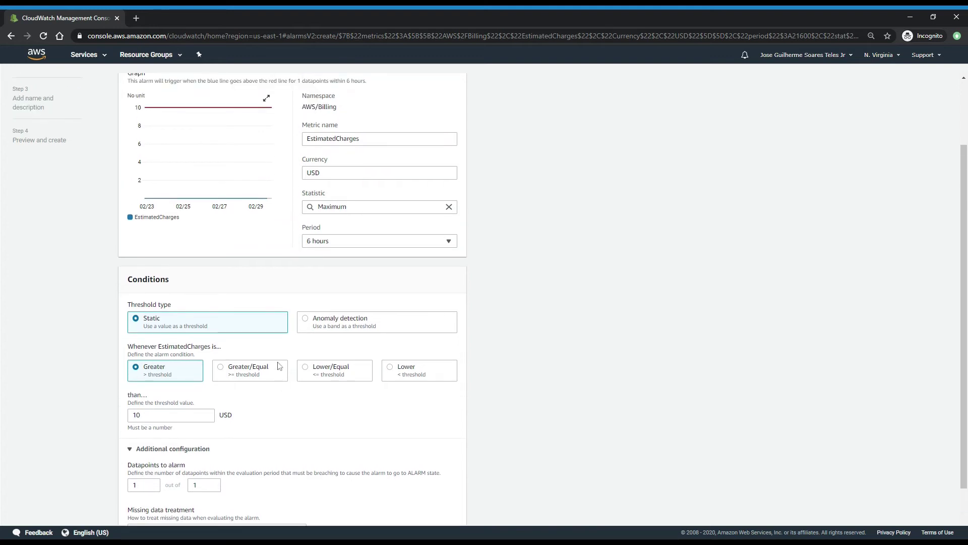
pyautogui.scroll(-1, 277, 367)
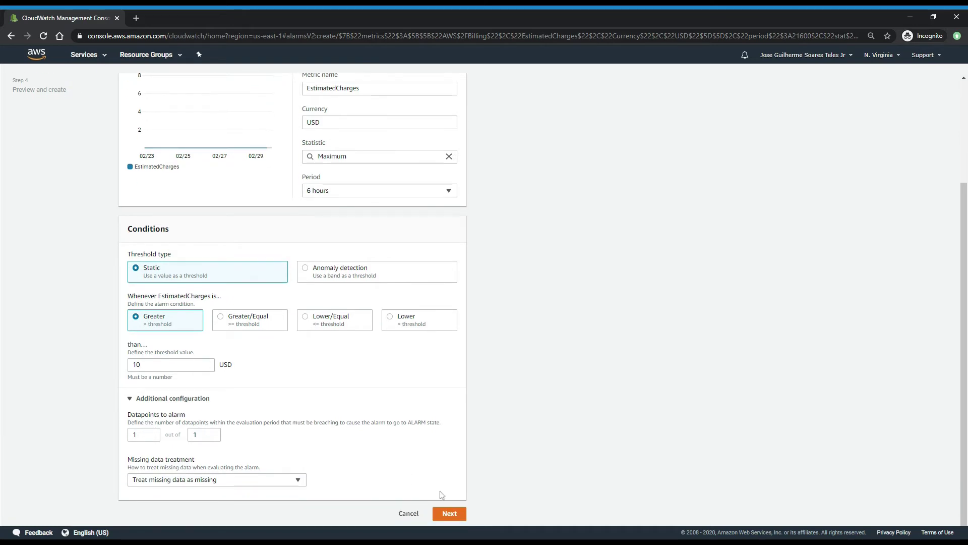
pyautogui.click(448, 513)
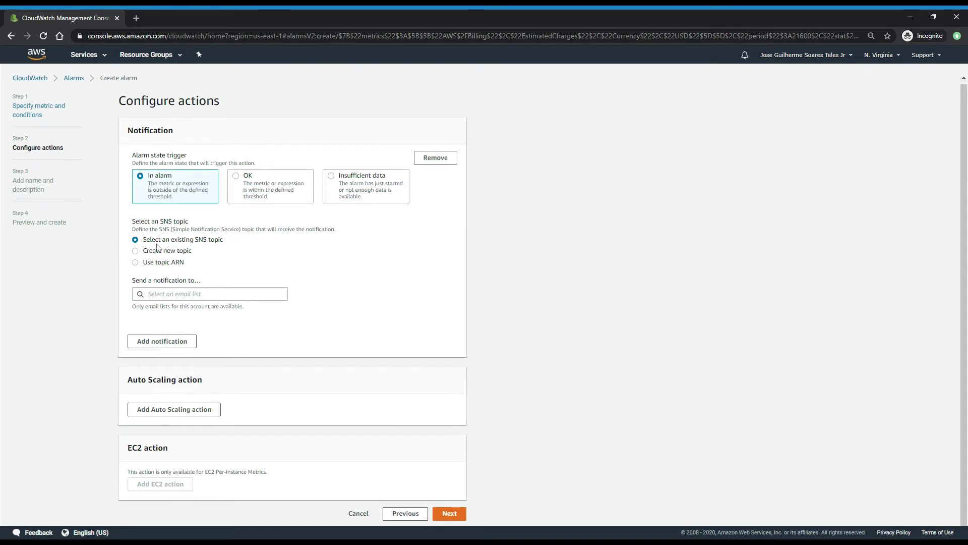
pyautogui.click(212, 294)
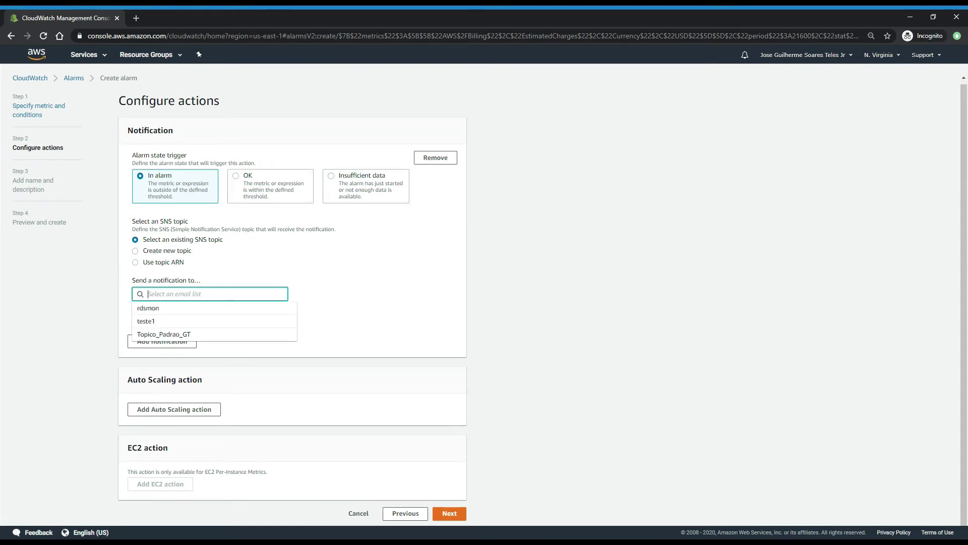
pyautogui.click(275, 280)
pyautogui.click(211, 294)
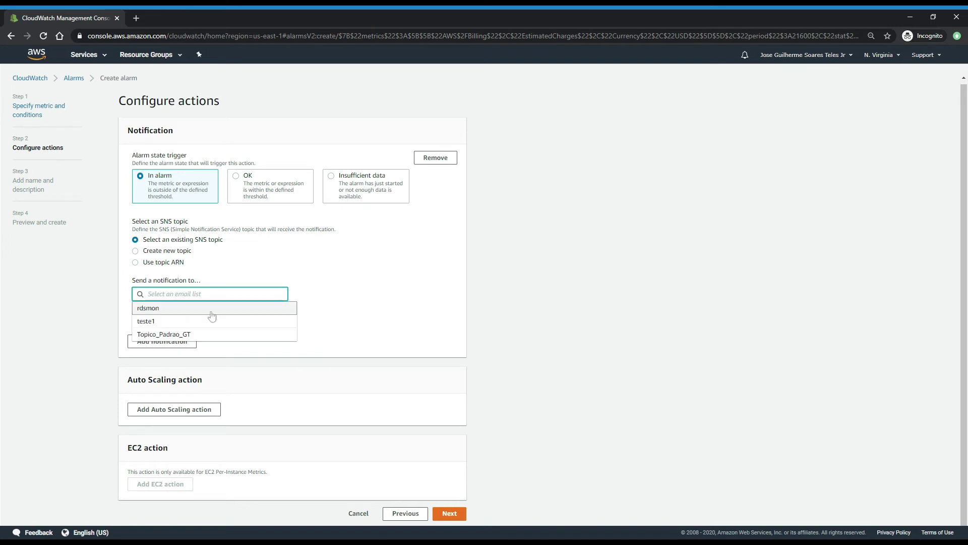
pyautogui.click(195, 333)
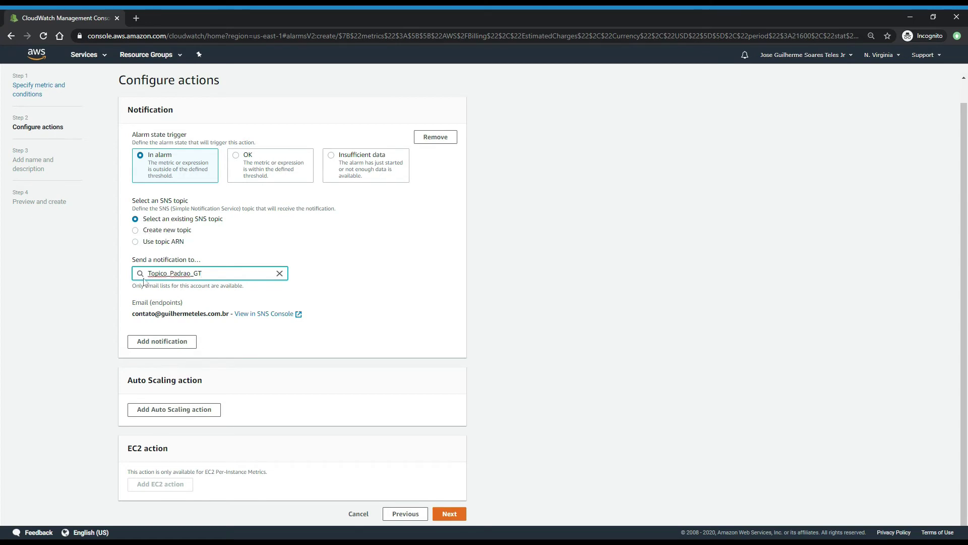
pyautogui.click(137, 233)
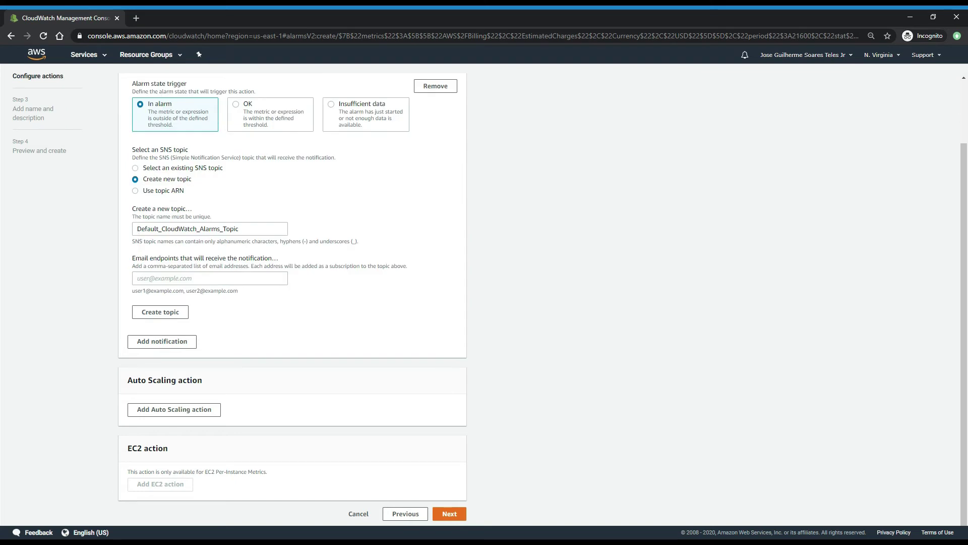
pyautogui.doubleClick(133, 232)
pyautogui.click(150, 169)
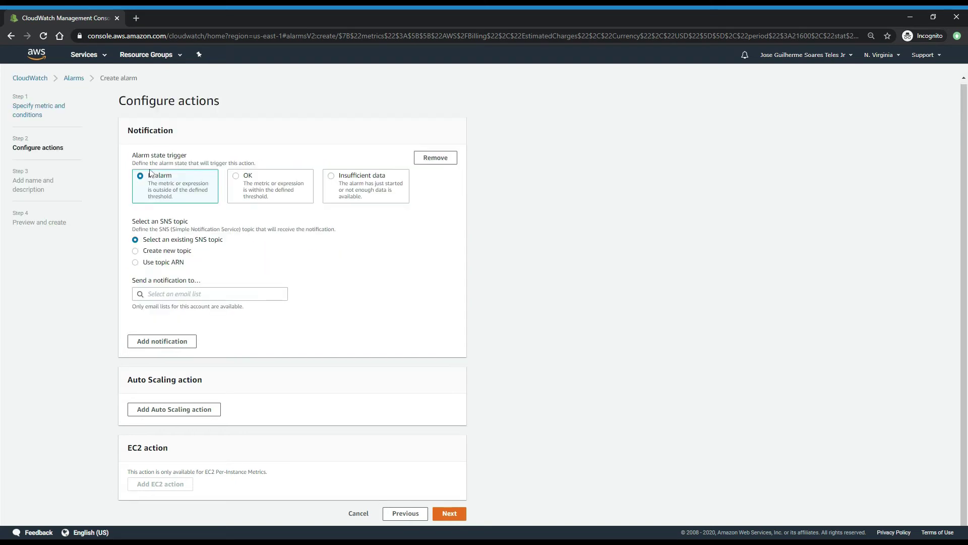
# Step: Send the alarm notification to the existing SNS topic Topico_Padrao_GT and continue to the name and description
pyautogui.click(169, 294)
pyautogui.click(170, 335)
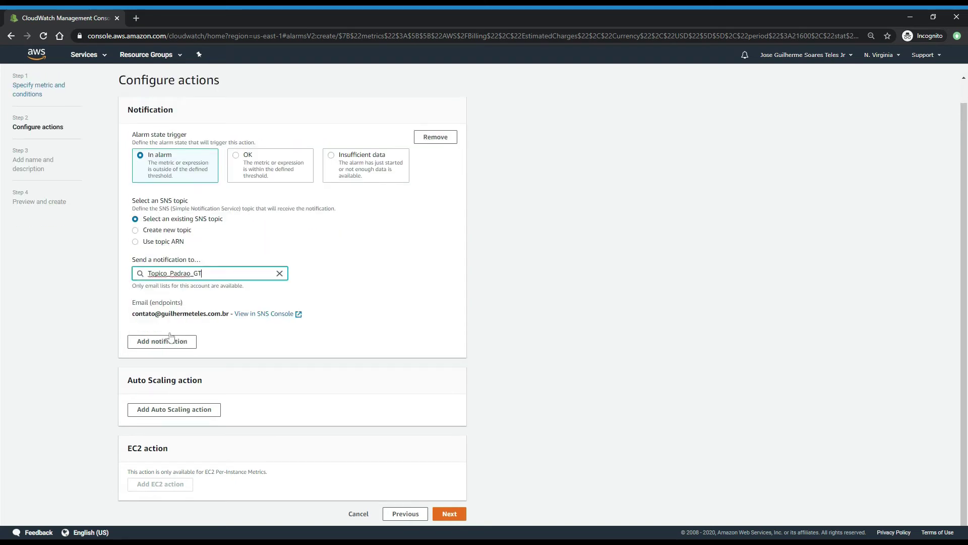
pyautogui.click(110, 340)
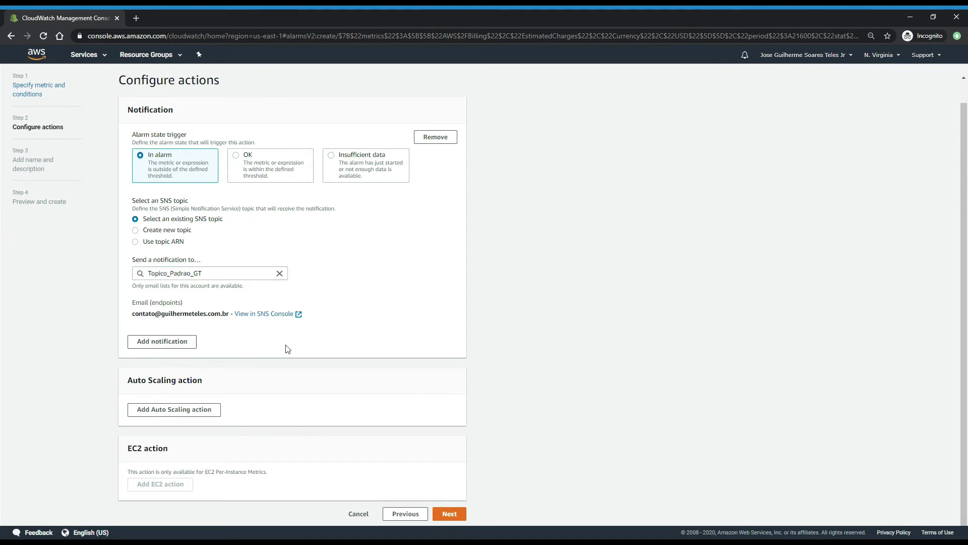
pyautogui.click(462, 510)
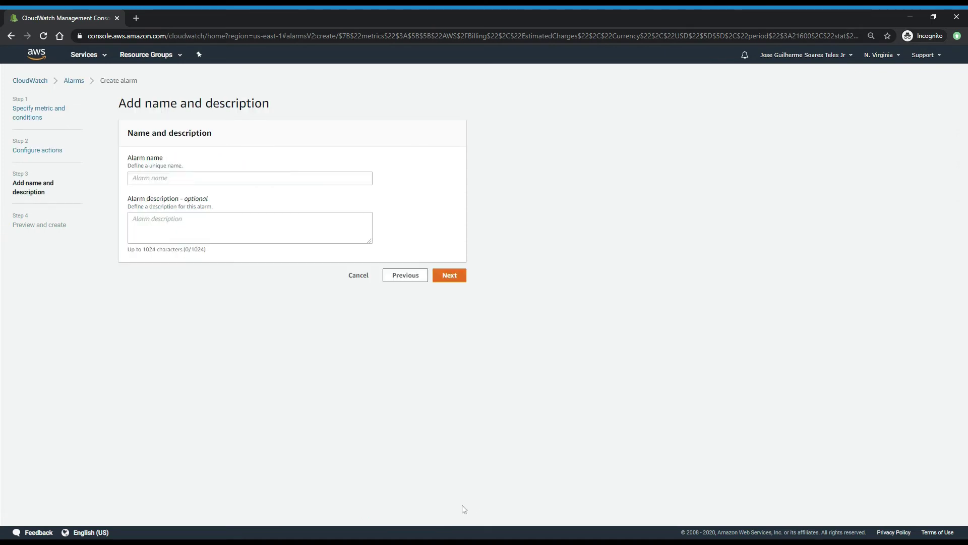
# Step: Enter "Alarme de Uso da AWS > 10 USD" as both alarm name and description, and continue to the preview
pyautogui.click(250, 178)
pyautogui.write('A')
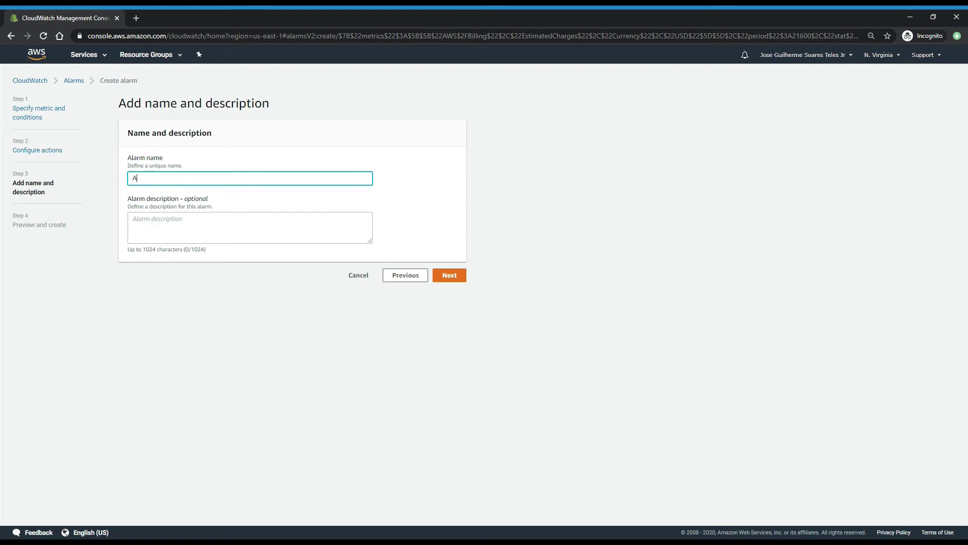
pyautogui.write('larme de Uso da AWS > 10 USD')
pyautogui.hotkey('ctrl', 'a')
pyautogui.hotkey('ctrl', 'c')
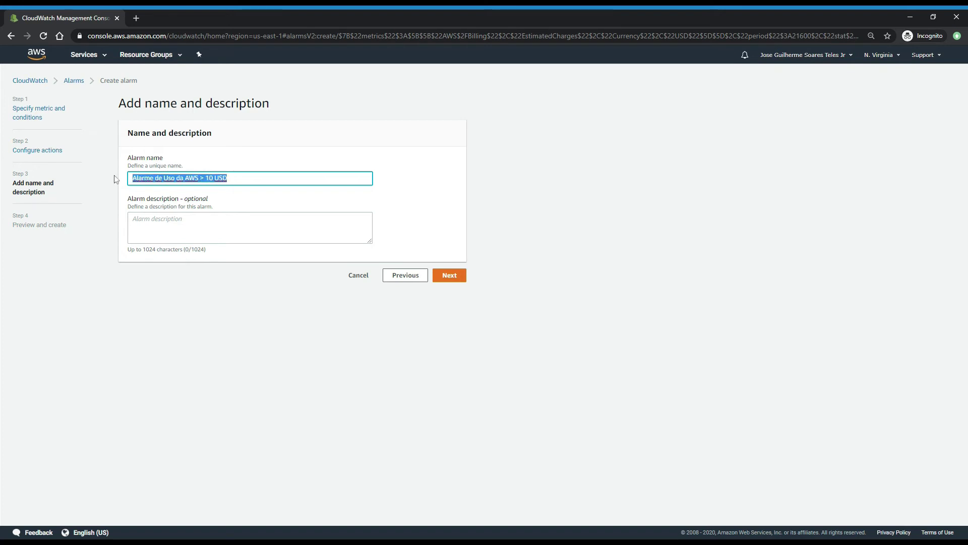
pyautogui.press('Tab')
pyautogui.hotkey('ctrl', 'v')
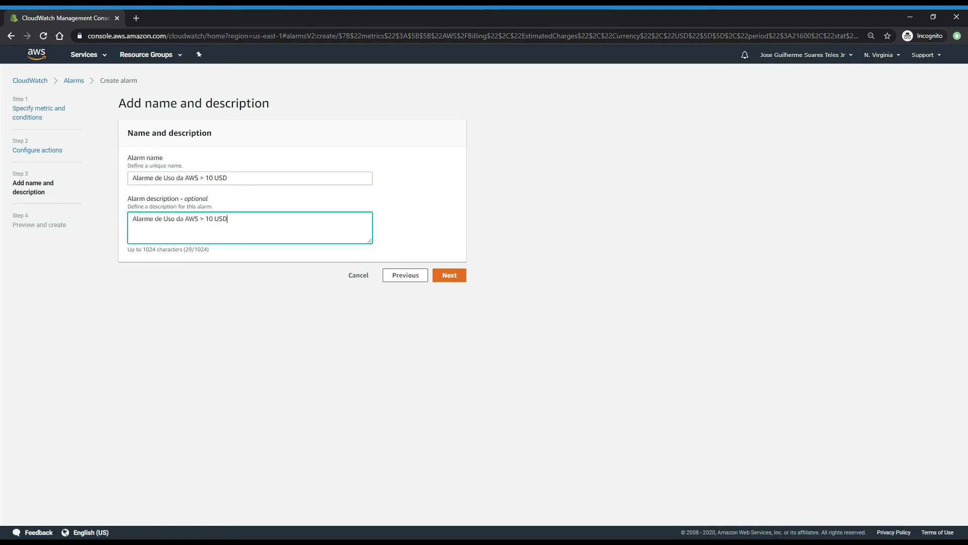
pyautogui.click(449, 275)
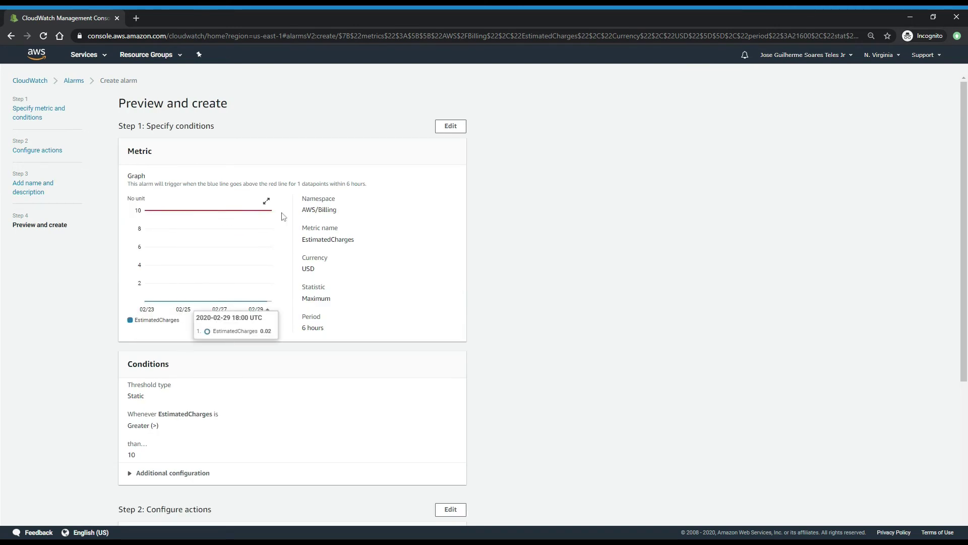
# Step: Review the enlarged EstimatedCharges graph and the alarm summary, and create the alarm
pyautogui.click(267, 202)
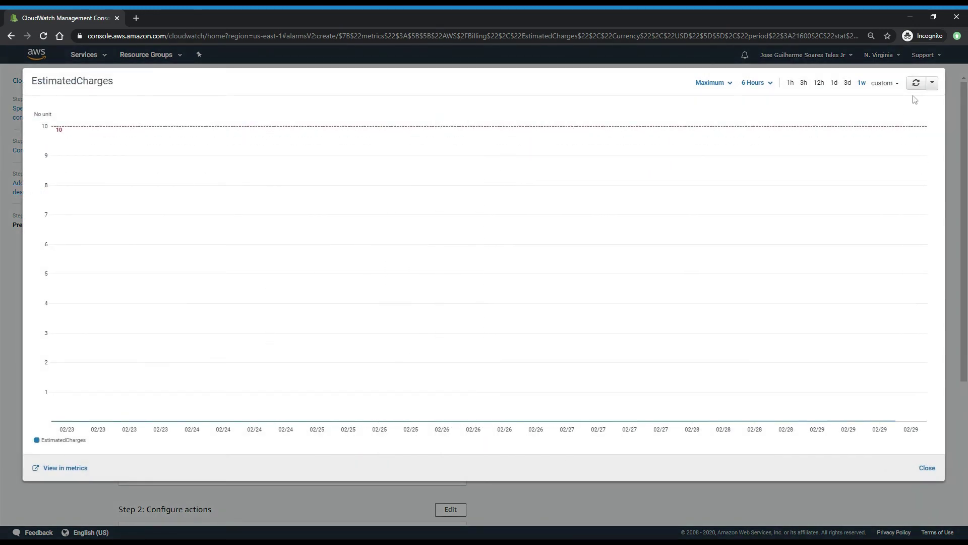
pyautogui.click(927, 467)
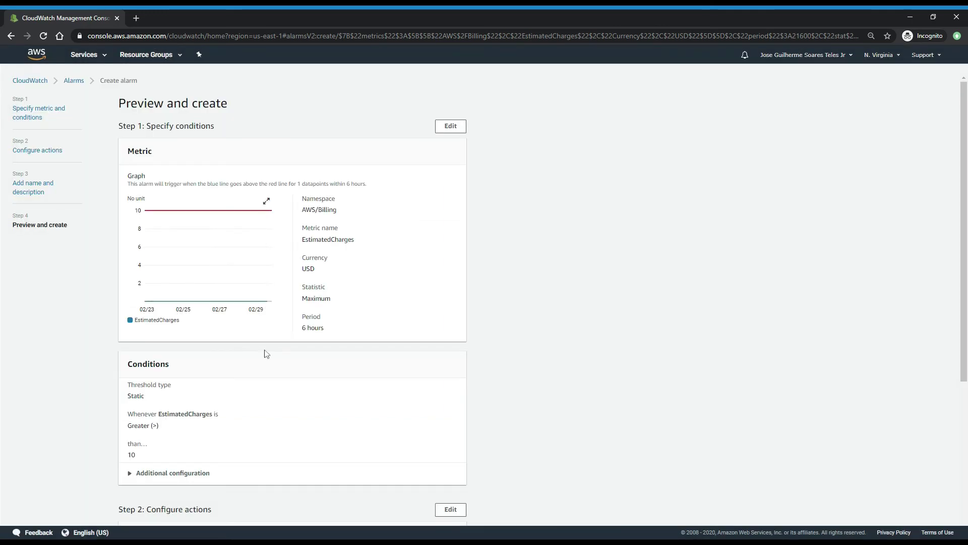
pyautogui.scroll(-3, 462, 367)
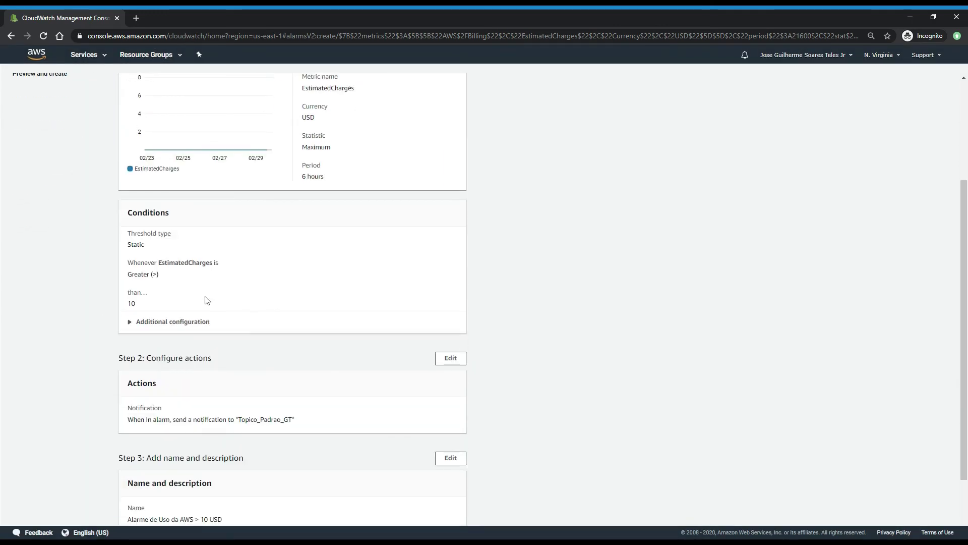
pyautogui.scroll(-2, 367, 314)
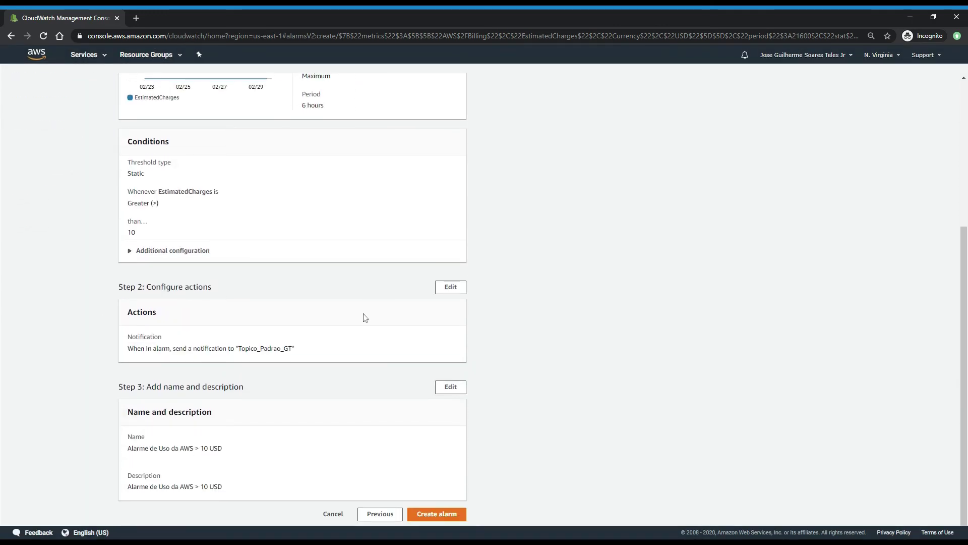
pyautogui.click(462, 514)
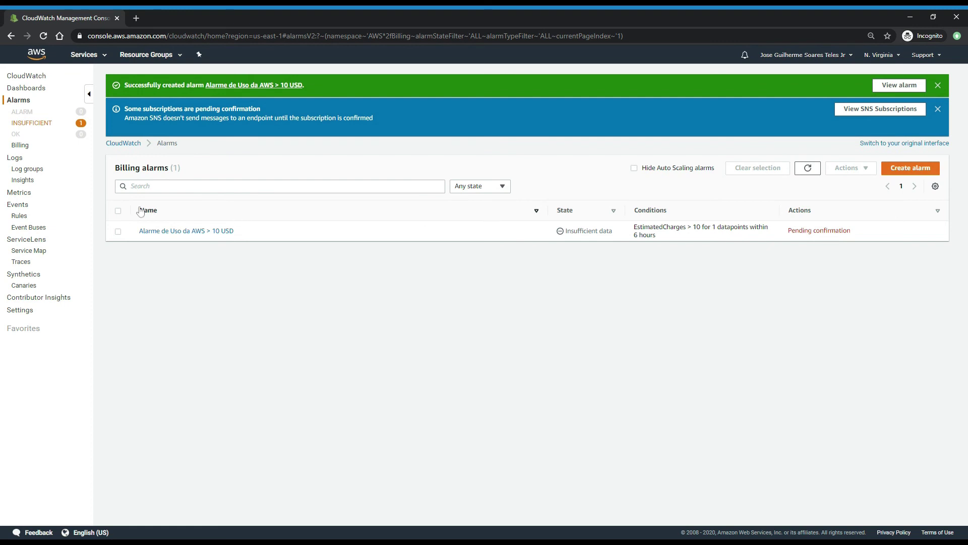
# Step: List the alarms with insufficient data and examine the new billing alarm's graph, details, actions and history
pyautogui.click(27, 123)
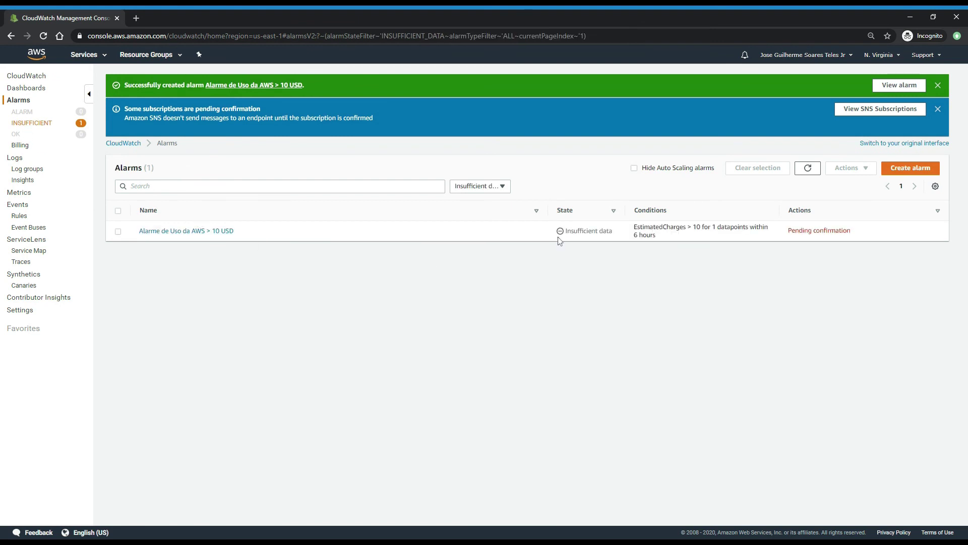
pyautogui.click(907, 85)
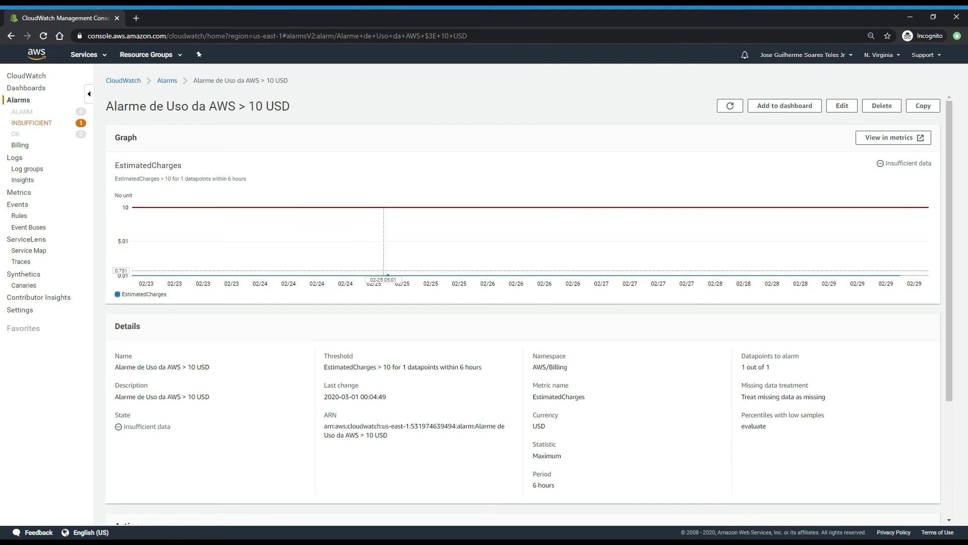
pyautogui.moveTo(388, 401); pyautogui.dragTo(323, 398)
pyautogui.scroll(-3, 649, 404)
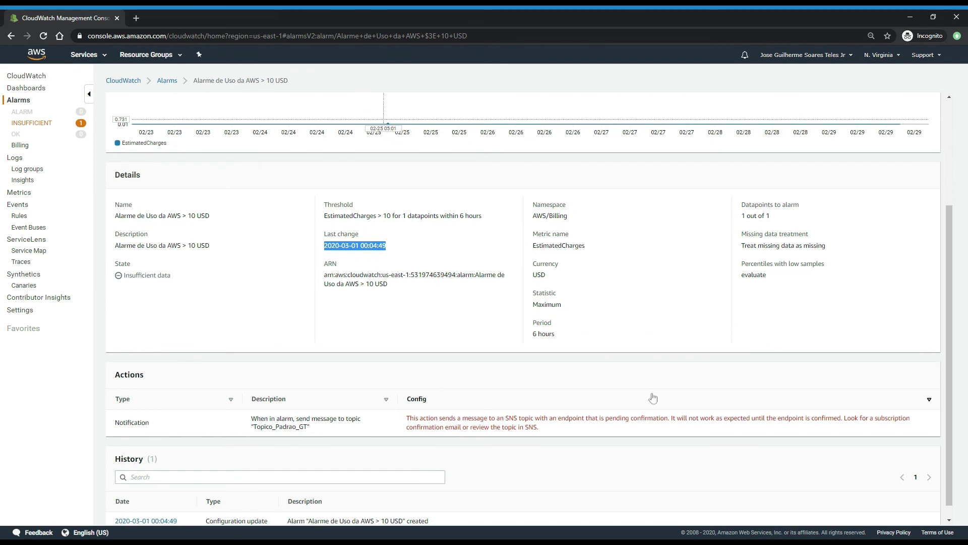
pyautogui.scroll(-1, 641, 376)
pyautogui.scroll(3, 702, 222)
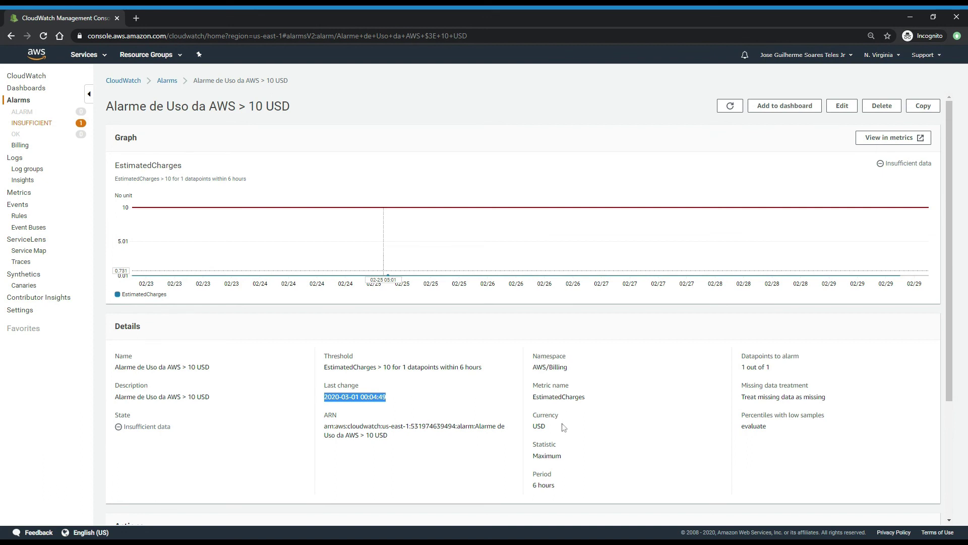
pyautogui.click(558, 486)
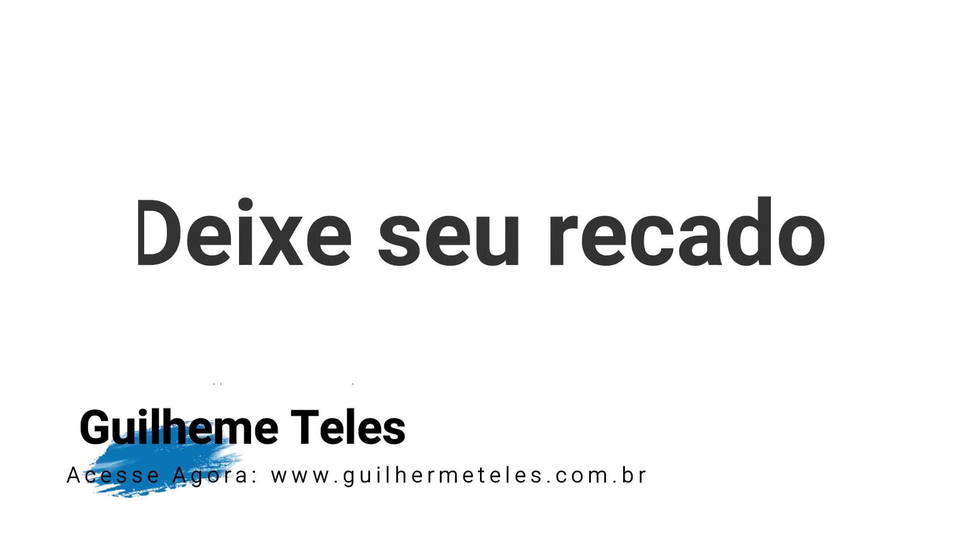